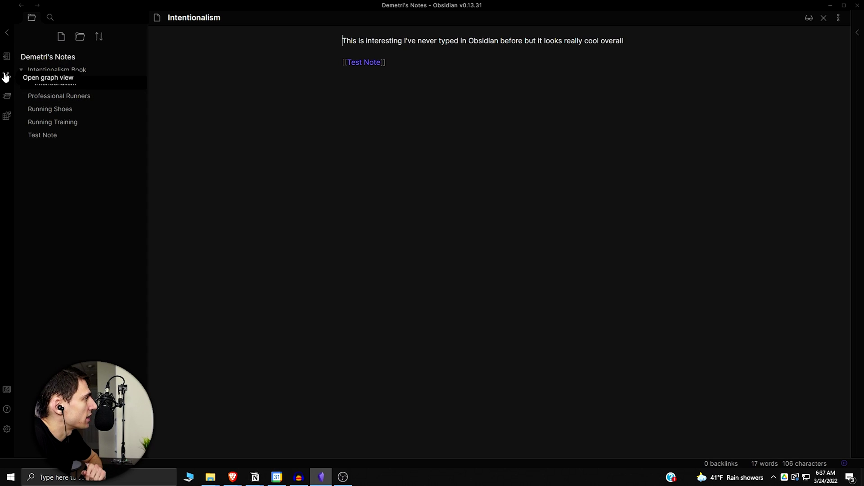
# - Open the graph view showing the vault's five linked notes
pyautogui.click(6, 77)
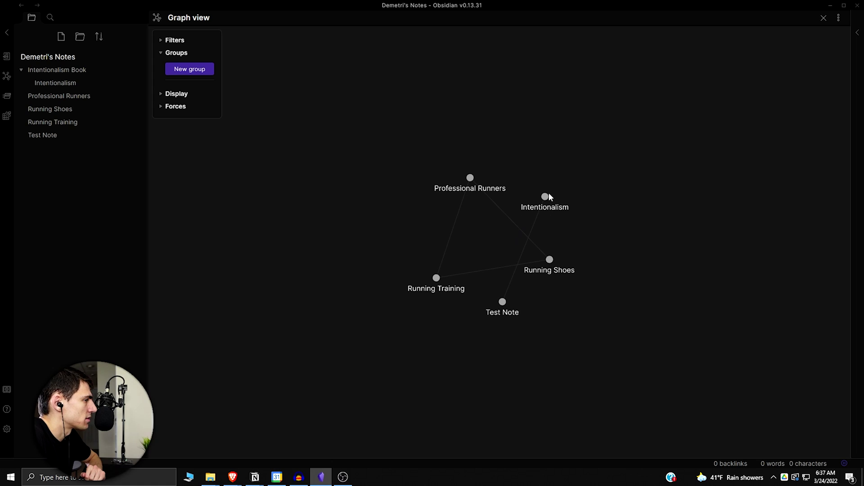
# - Pan the graph, then open Professional Runners, Running Shoes and Running Training in turn
pyautogui.moveTo(471, 205); pyautogui.dragTo(449, 181)
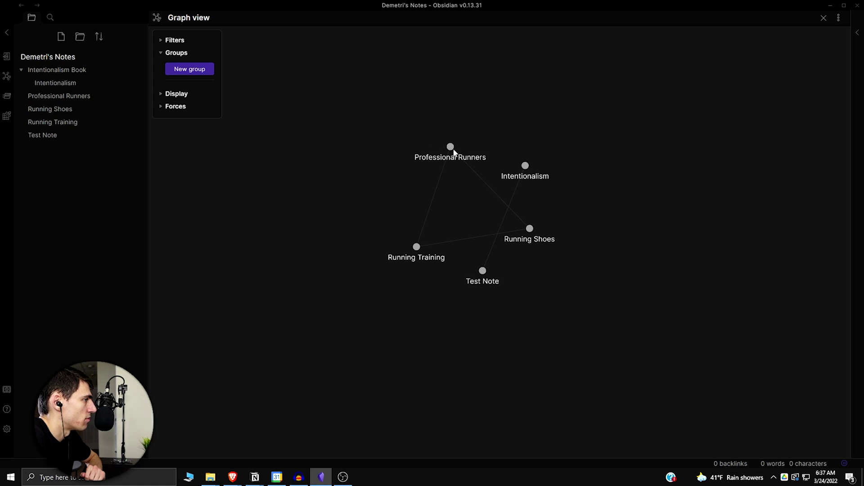
pyautogui.click(79, 96)
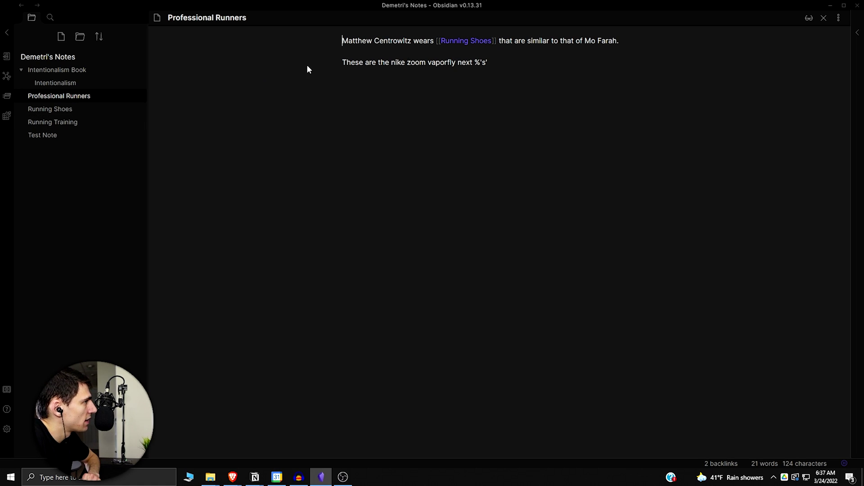
pyautogui.click(36, 110)
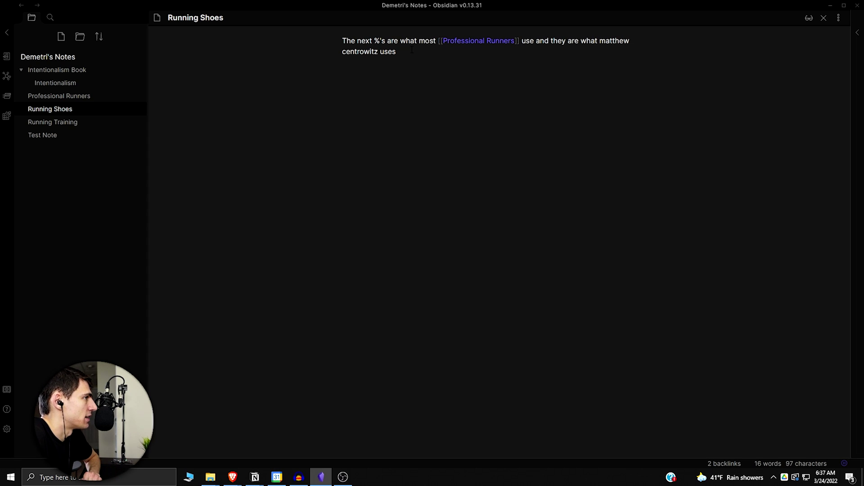
pyautogui.click(40, 122)
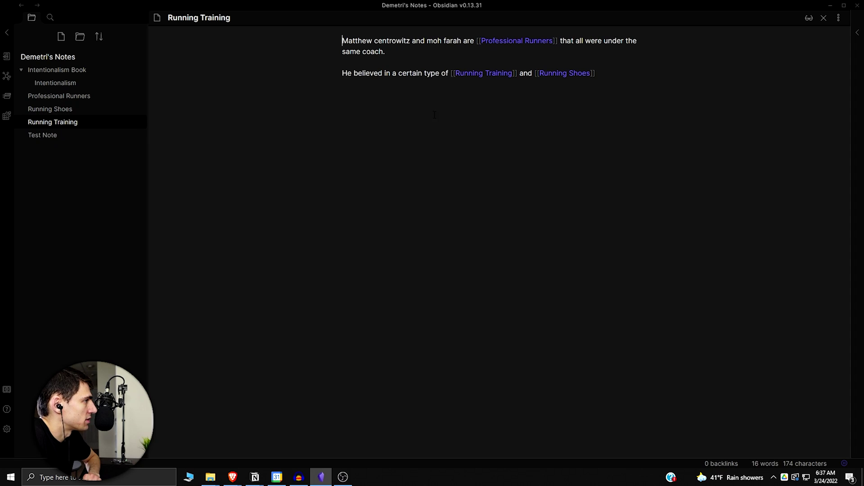
# - From the graph, open Professional Runners and Running Training in new panes, then close the graph
pyautogui.click(8, 77)
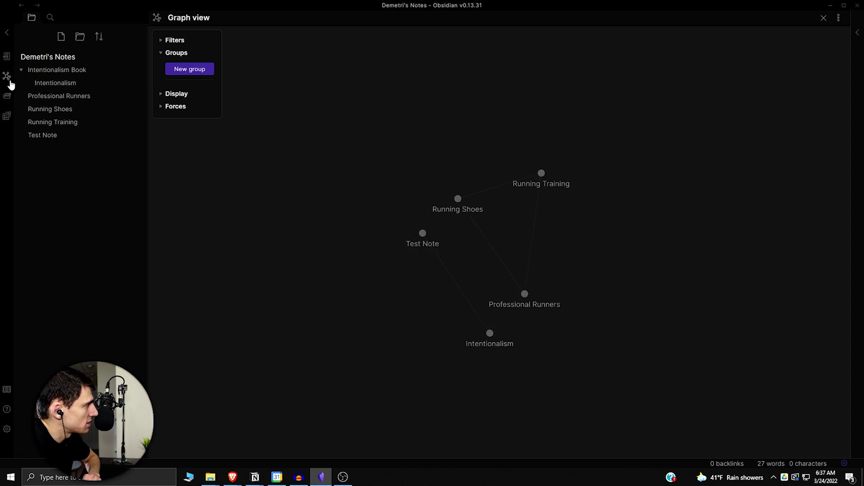
pyautogui.rightClick(494, 205)
pyautogui.click(510, 214)
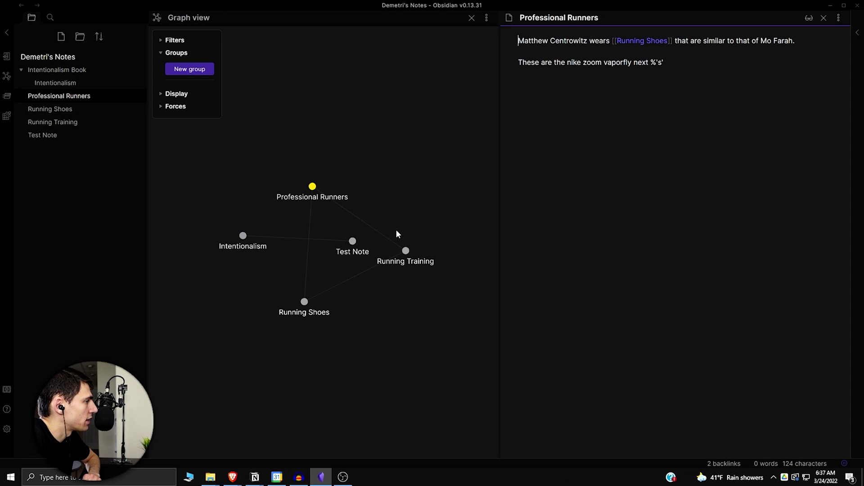
pyautogui.rightClick(406, 251)
pyautogui.click(433, 279)
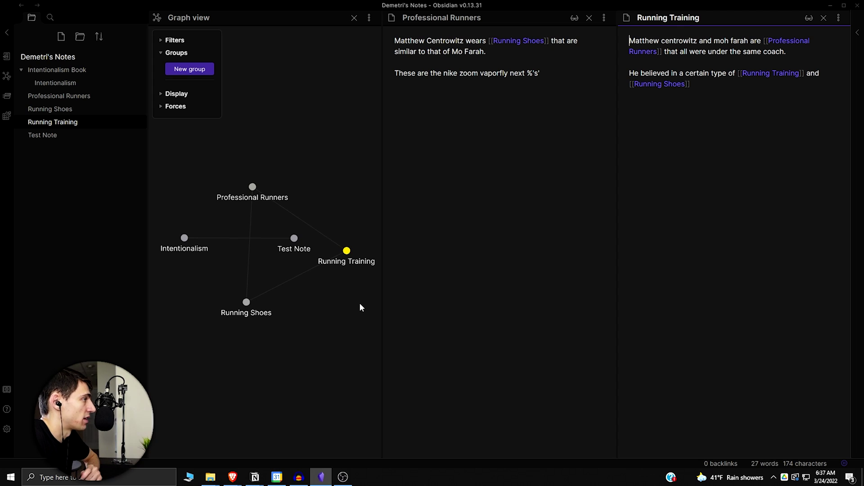
pyautogui.click(354, 18)
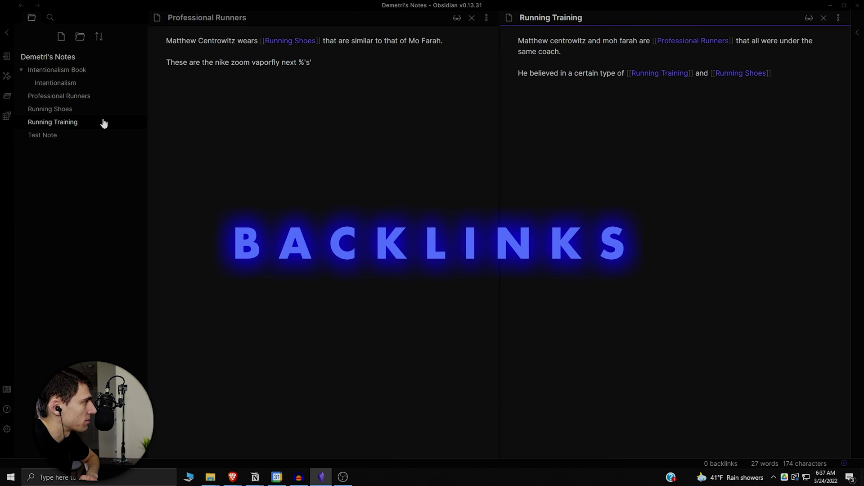
# - Review Professional Runners' backlinks and unlinked mentions, then close the backlinks and Running Training panes
pyautogui.click(486, 20)
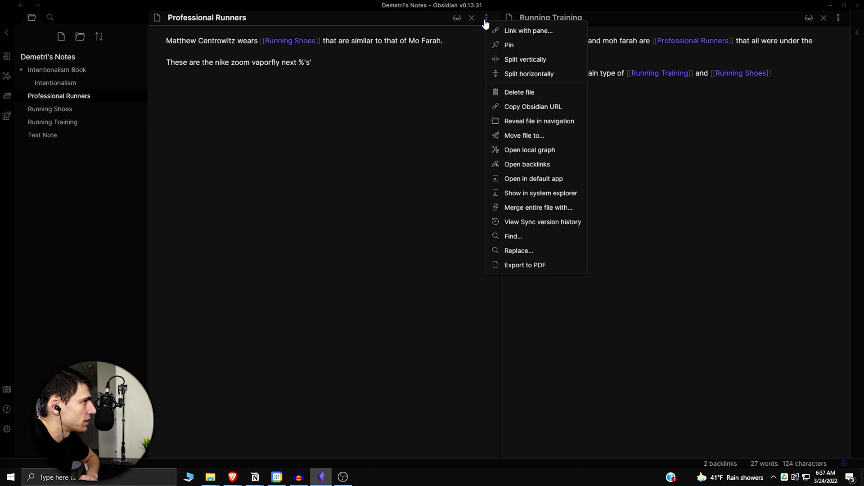
pyautogui.click(527, 164)
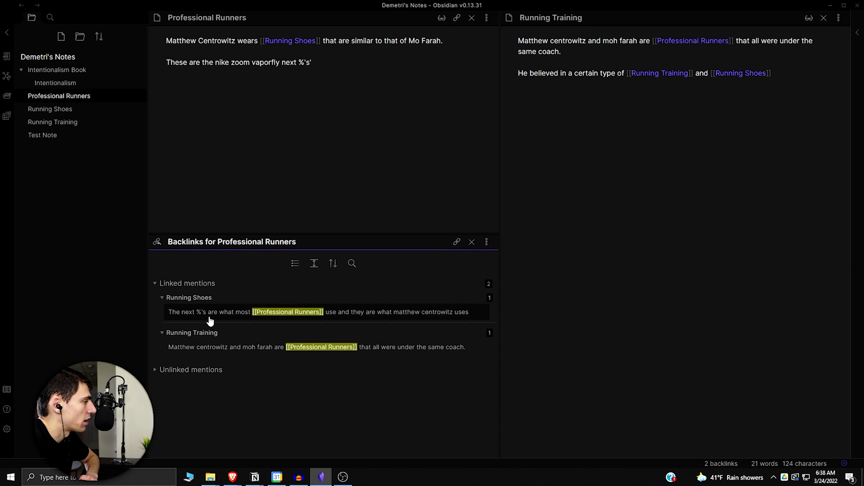
pyautogui.click(203, 369)
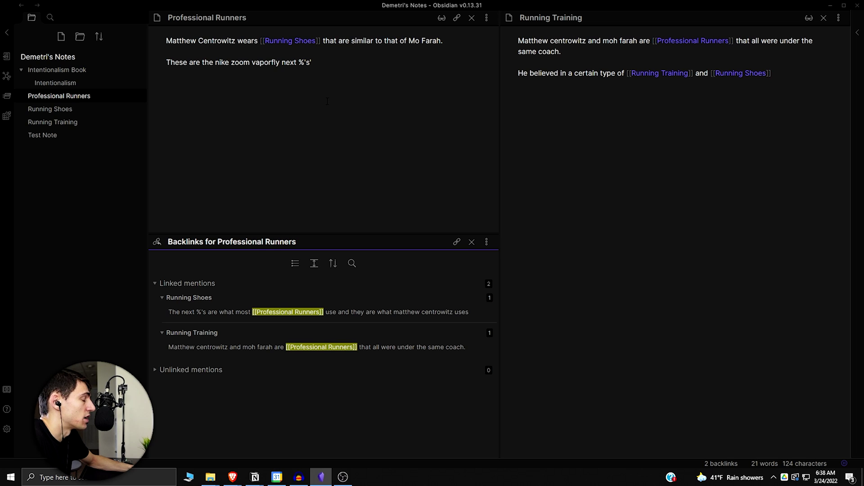
pyautogui.click(471, 242)
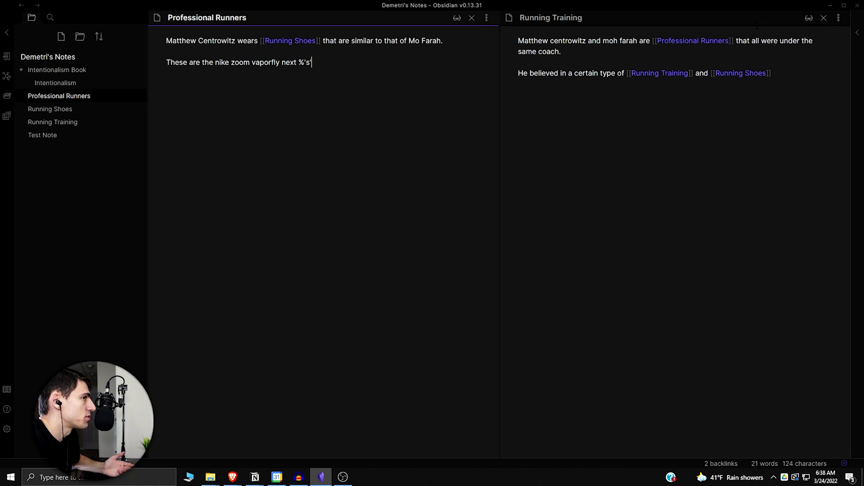
pyautogui.click(824, 18)
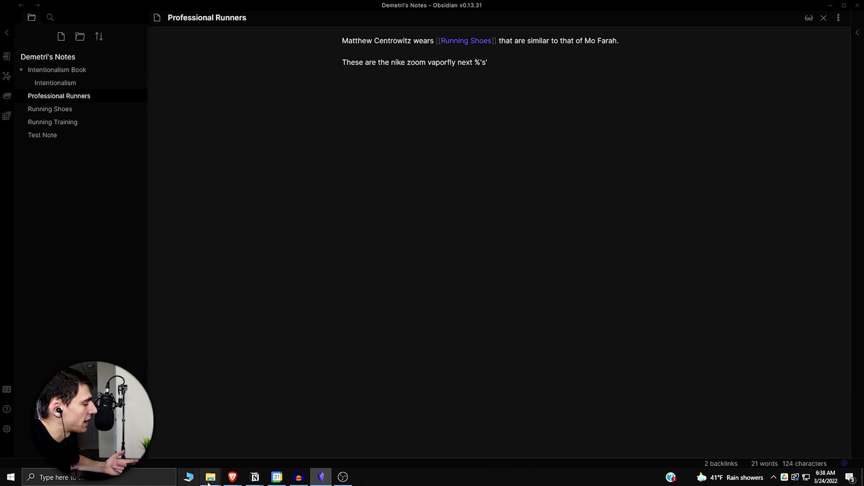
# - Duplicate the TTP Hub tab into a second Brave window and snap both windows left and right
pyautogui.moveTo(232, 477)
pyautogui.click(386, 429)
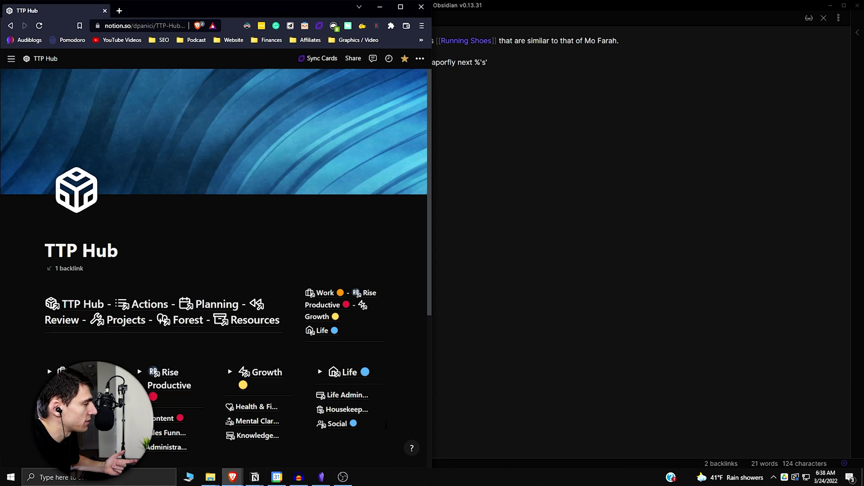
pyautogui.click(232, 477)
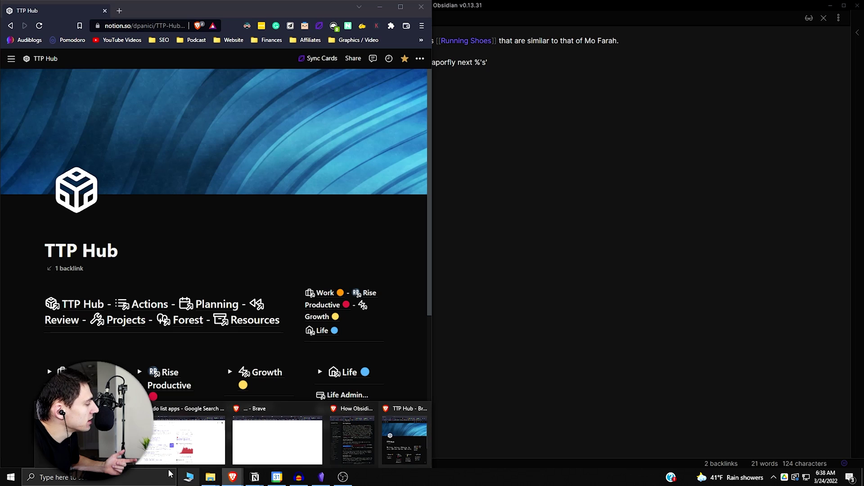
pyautogui.rightClick(75, 11)
pyautogui.click(95, 66)
pyautogui.moveTo(149, 10); pyautogui.dragTo(252, 149)
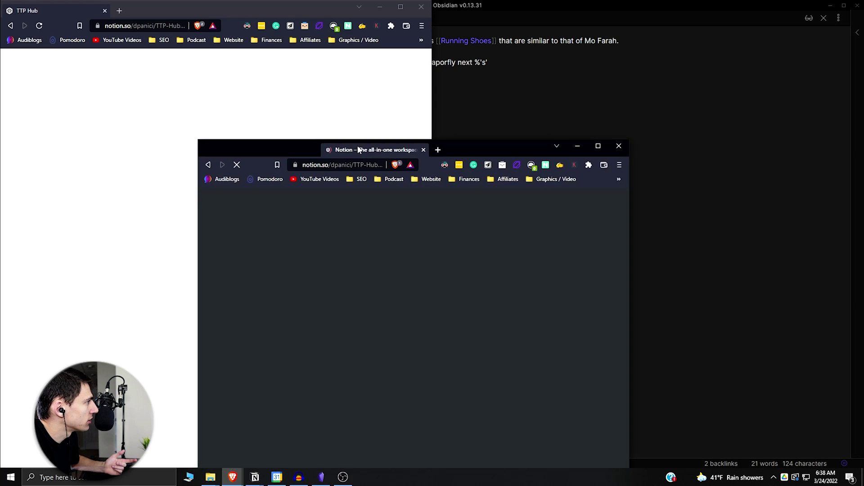
pyautogui.moveTo(318, 11); pyautogui.dragTo(0, 12)
pyautogui.click(486, 45)
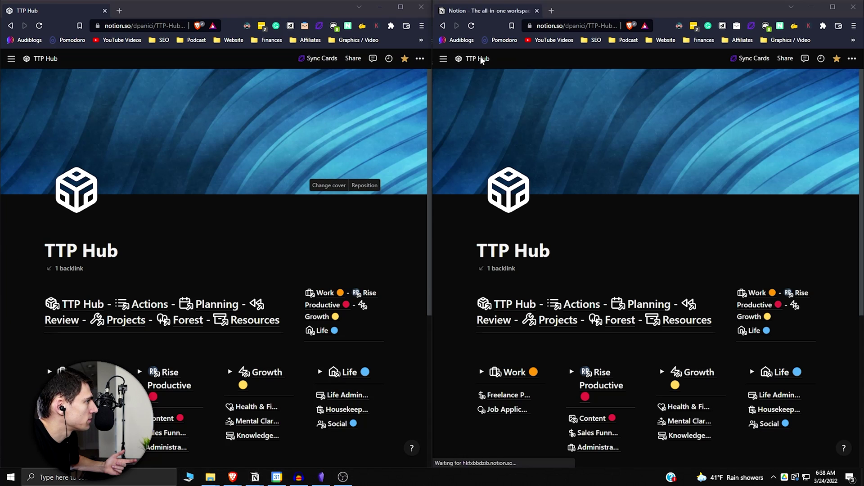
pyautogui.scroll(-2, 216, 270)
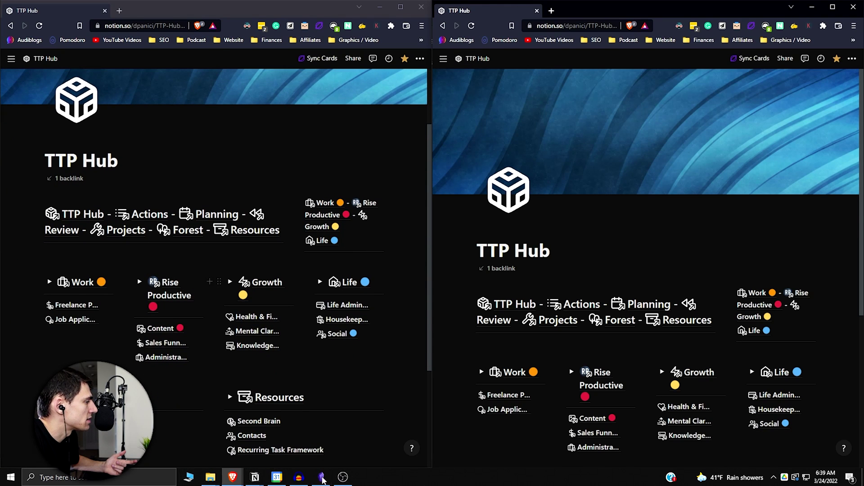
# - Back in Obsidian, open the Running Shoes note in a new pane
pyautogui.click(325, 480)
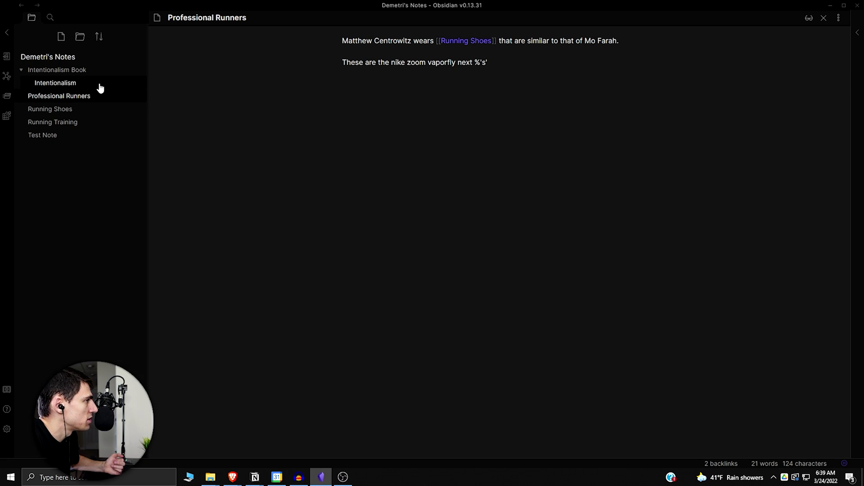
pyautogui.rightClick(54, 108)
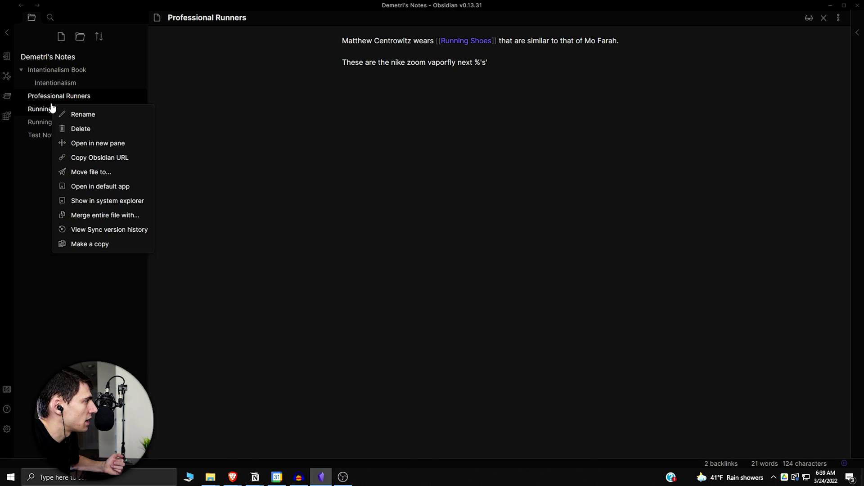
pyautogui.click(87, 147)
# - Switch Professional Runners to reading view, then back to editable source
pyautogui.click(487, 17)
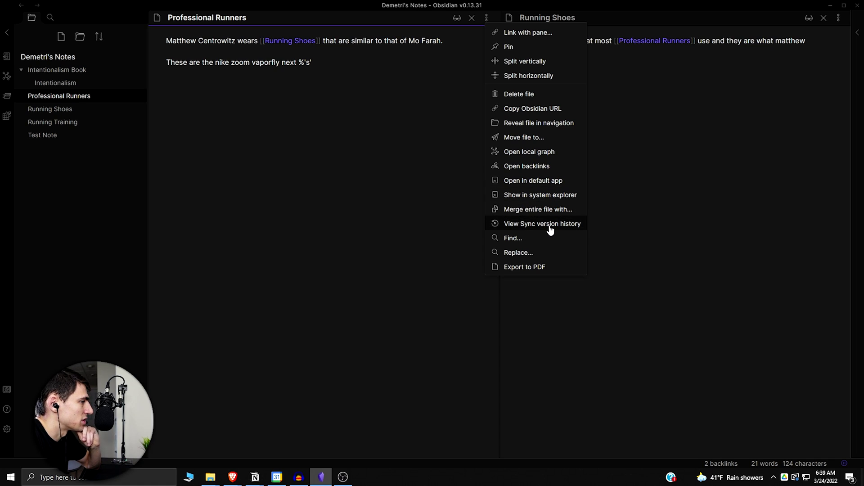
pyautogui.click(457, 19)
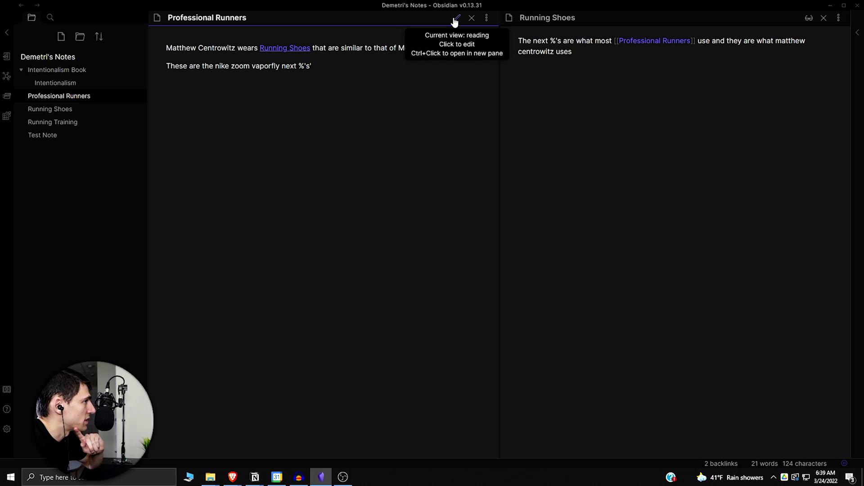
pyautogui.click(457, 18)
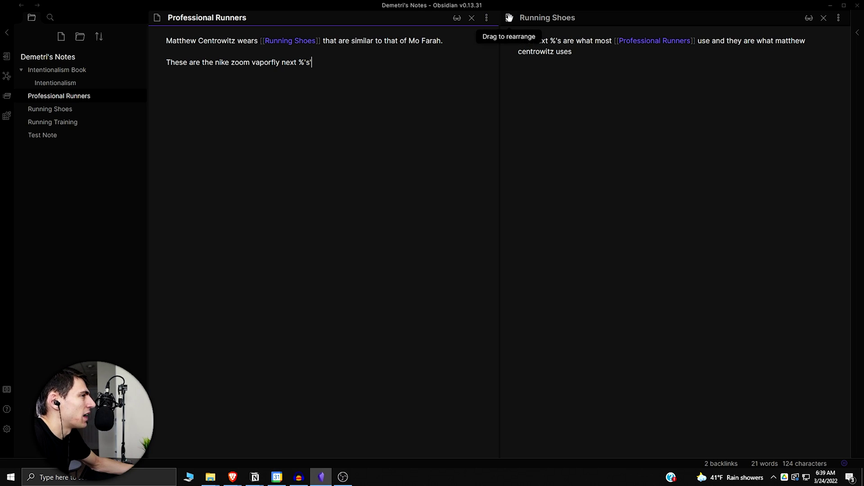
# - Stack Running Shoes above Professional Runners, split it, and place the copy beside the first pane
pyautogui.moveTo(509, 18); pyautogui.dragTo(308, 55)
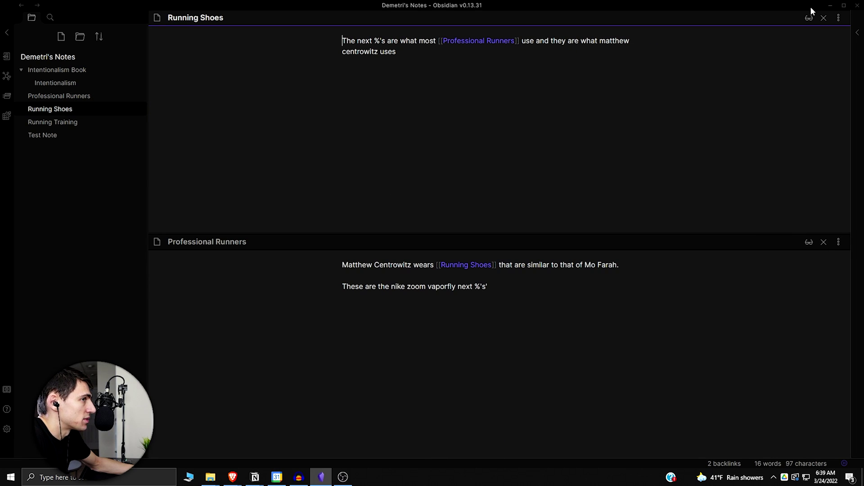
pyautogui.click(838, 17)
pyautogui.click(815, 67)
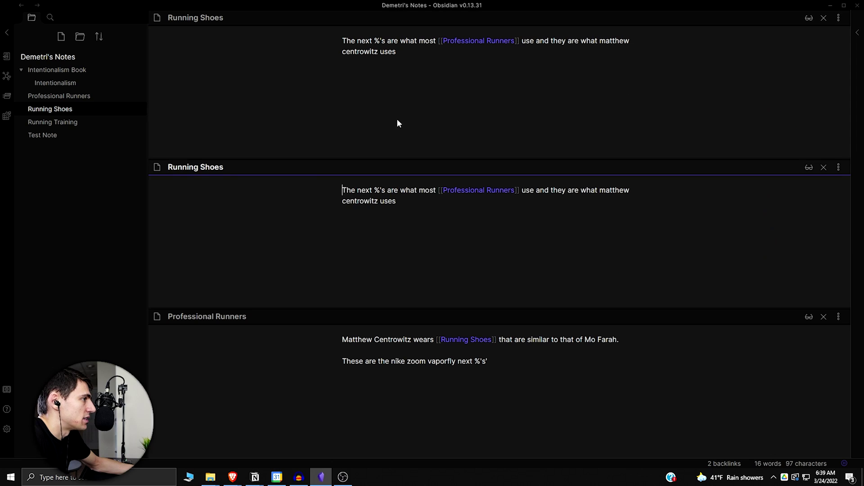
pyautogui.moveTo(165, 174); pyautogui.dragTo(843, 45)
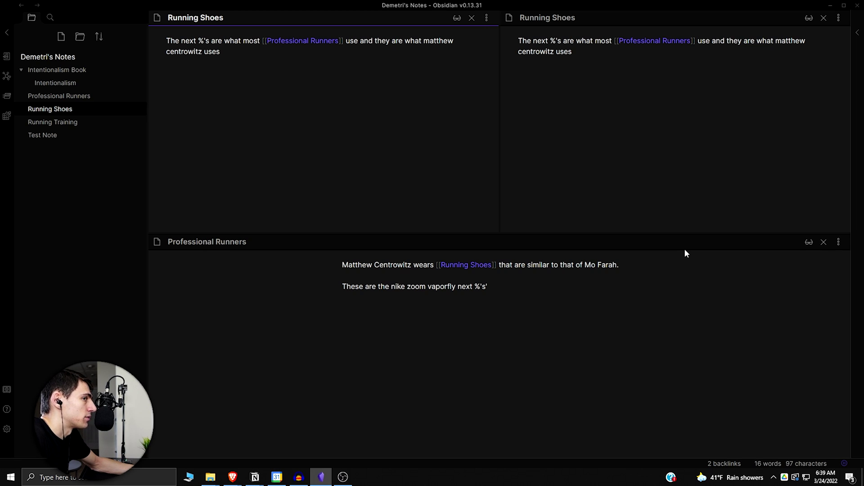
pyautogui.click(7, 429)
pyautogui.click(122, 250)
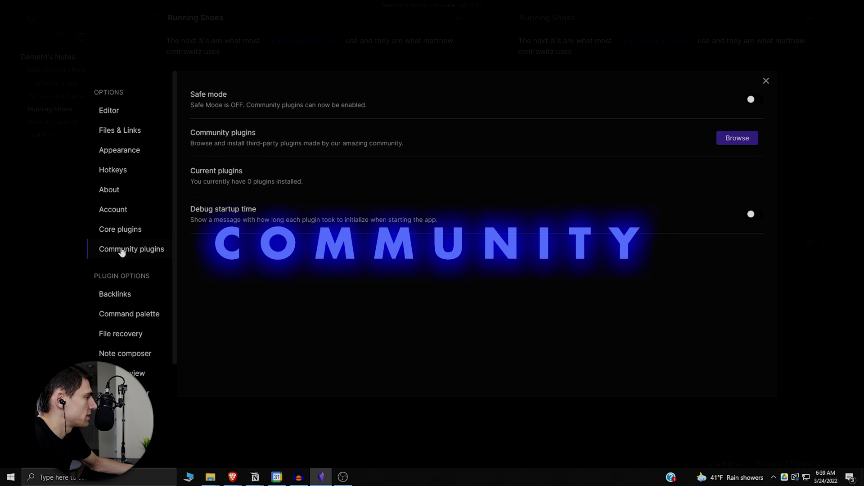
pyautogui.click(737, 138)
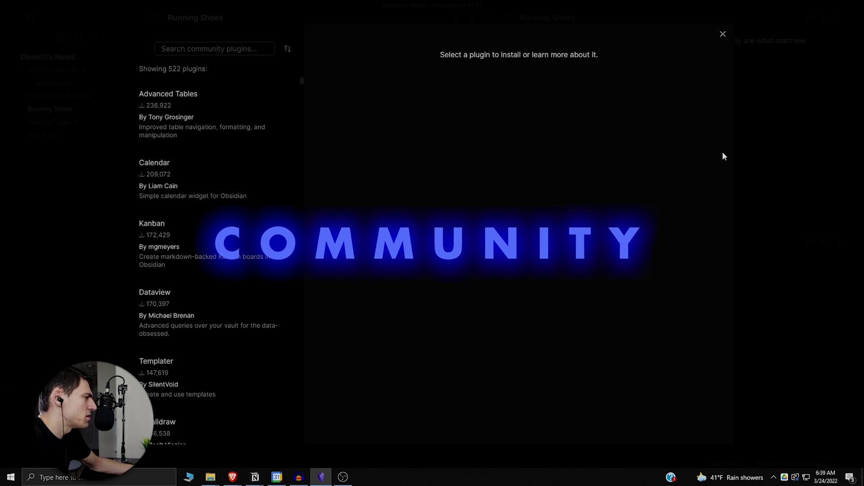
pyautogui.click(214, 124)
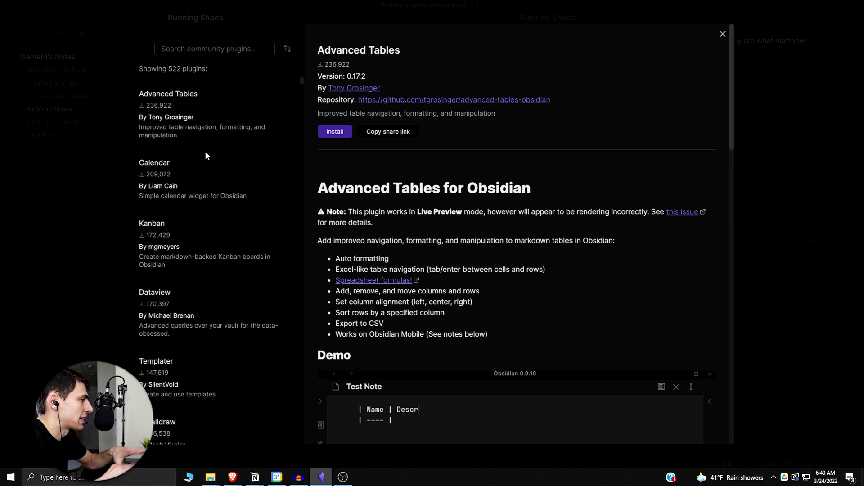
pyautogui.click(210, 167)
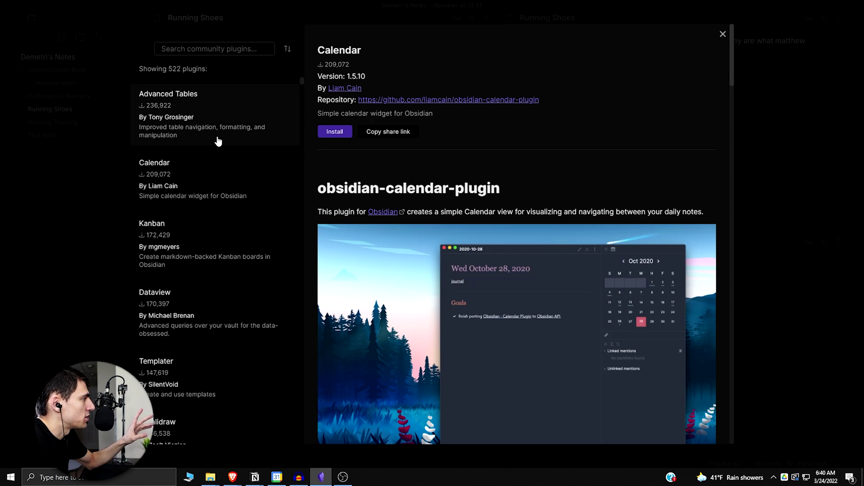
pyautogui.scroll(-1, 212, 164)
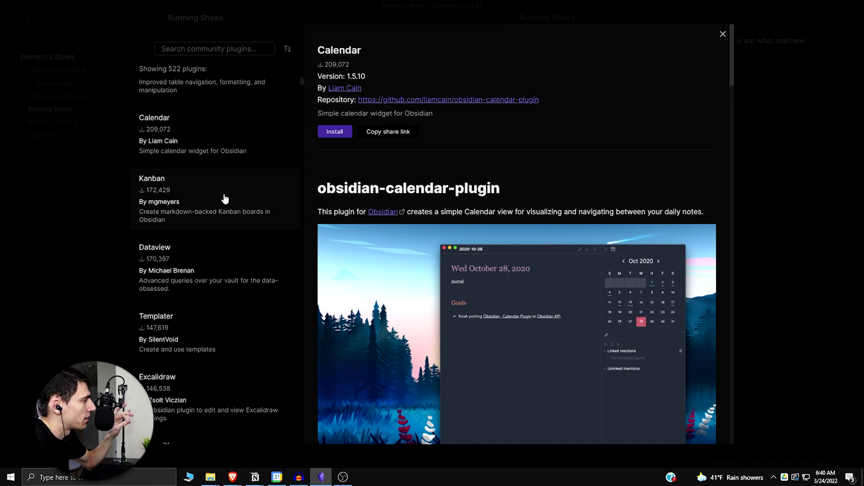
pyautogui.scroll(-1, 225, 199)
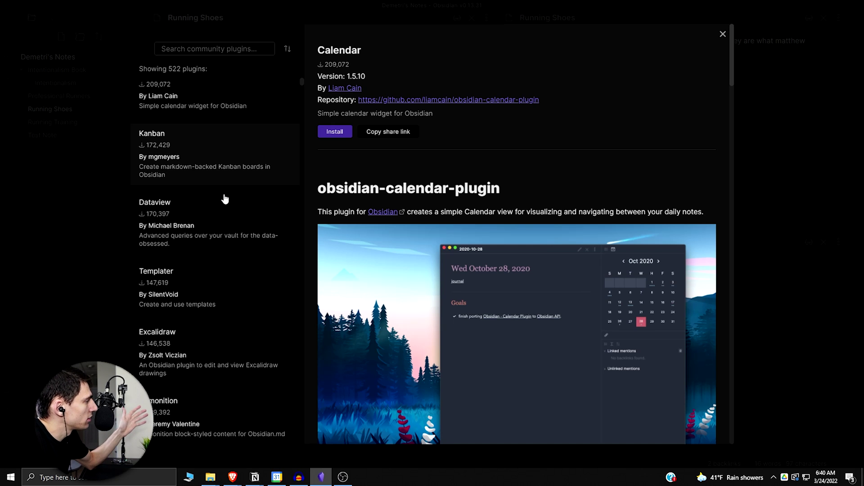
pyautogui.click(220, 174)
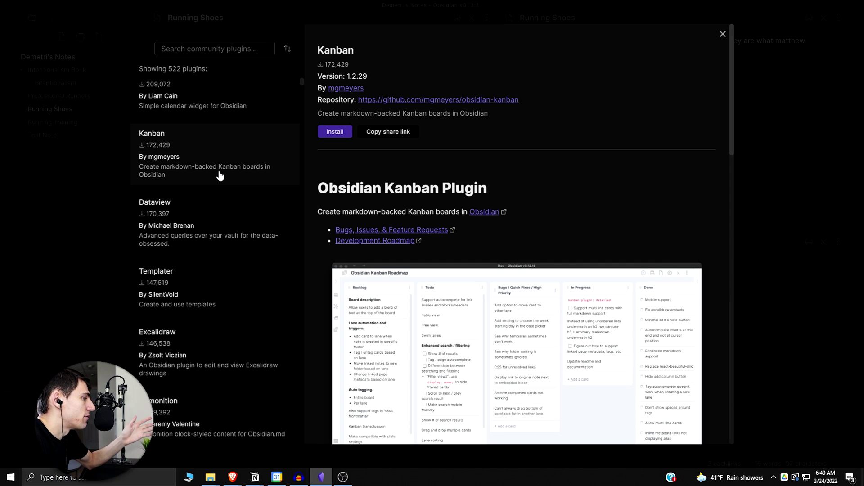
pyautogui.scroll(-2, 219, 175)
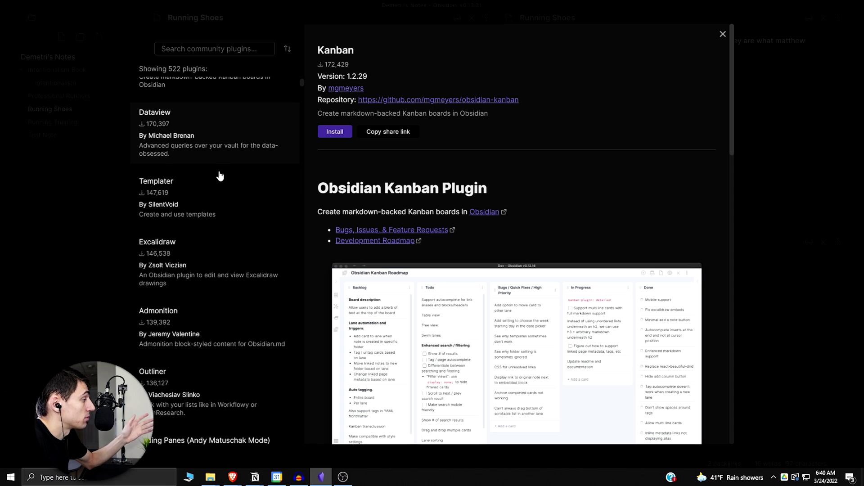
pyautogui.scroll(-1, 213, 217)
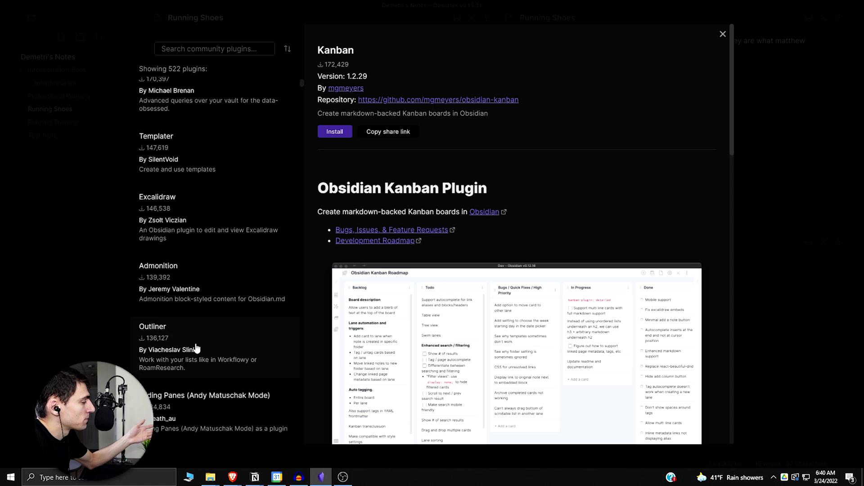
pyautogui.scroll(-1, 198, 349)
pyautogui.click(204, 333)
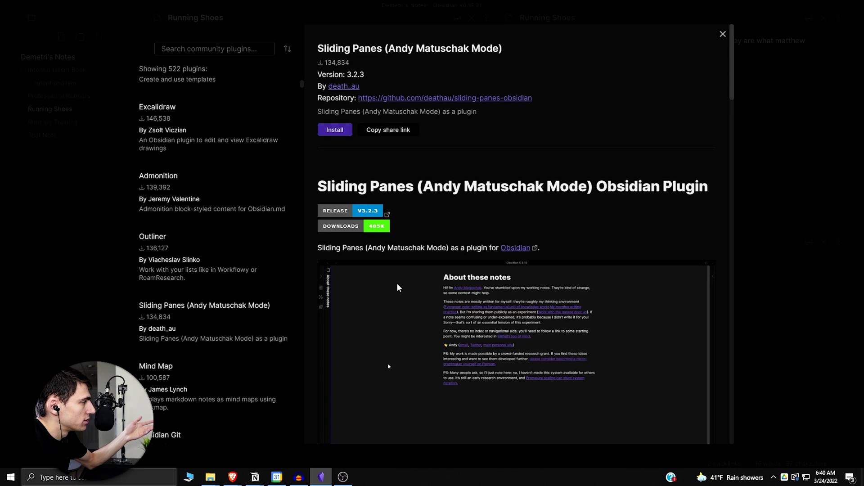
pyautogui.scroll(-2, 398, 287)
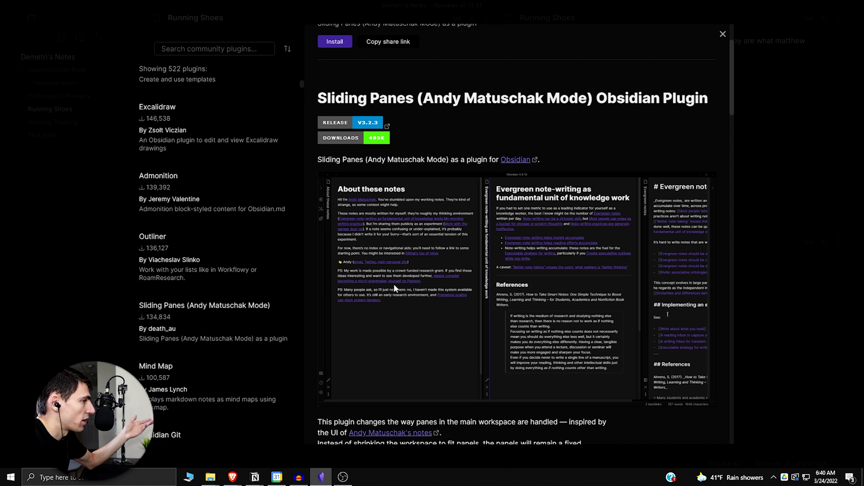
pyautogui.scroll(-1, 390, 284)
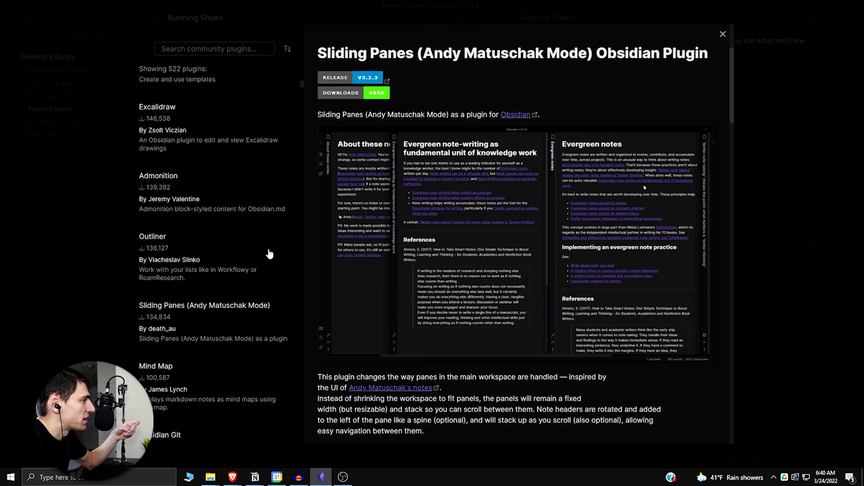
pyautogui.scroll(-1, 165, 271)
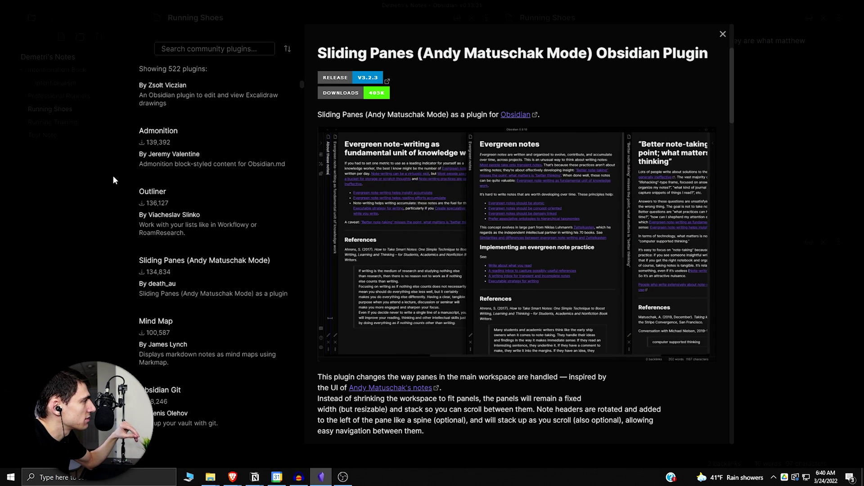
pyautogui.scroll(-5, 174, 201)
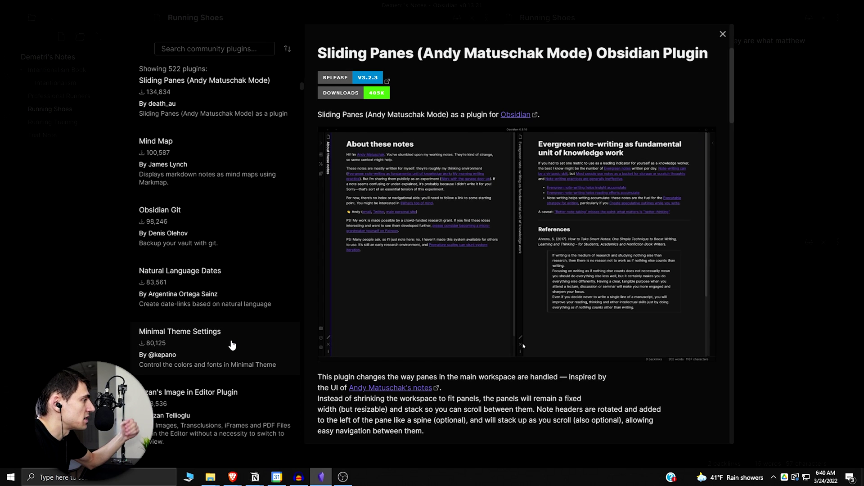
pyautogui.scroll(-1, 232, 346)
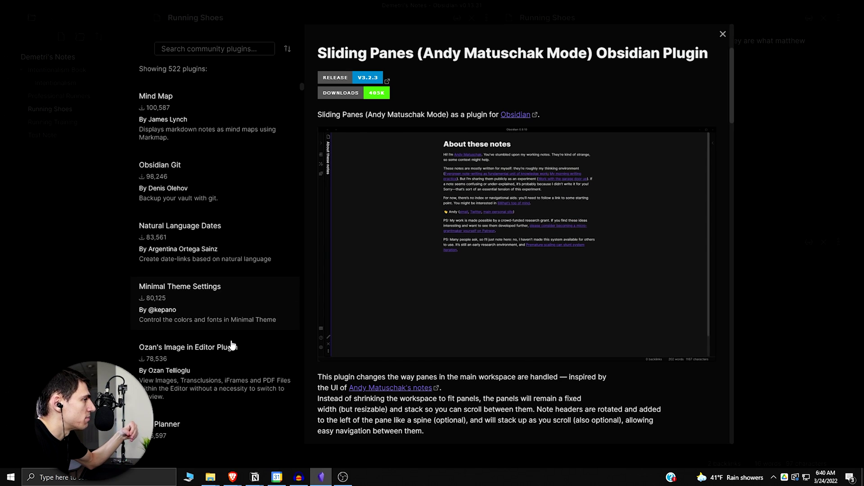
pyautogui.click(228, 358)
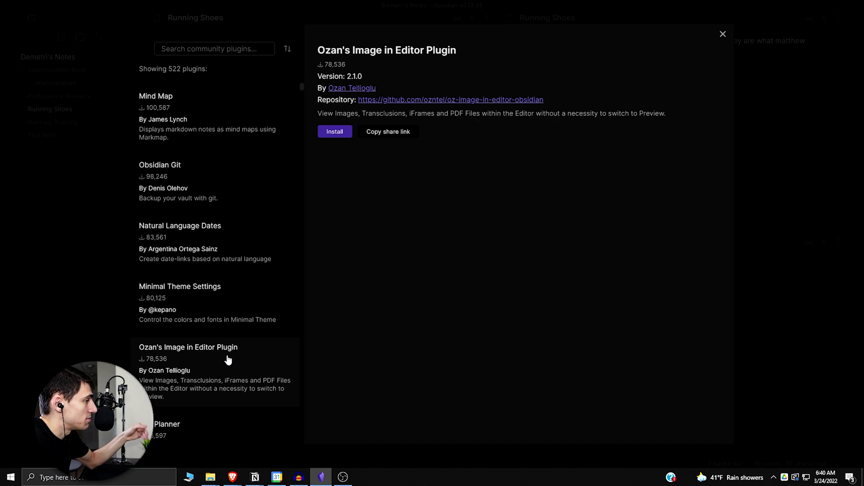
pyautogui.press('Escape')
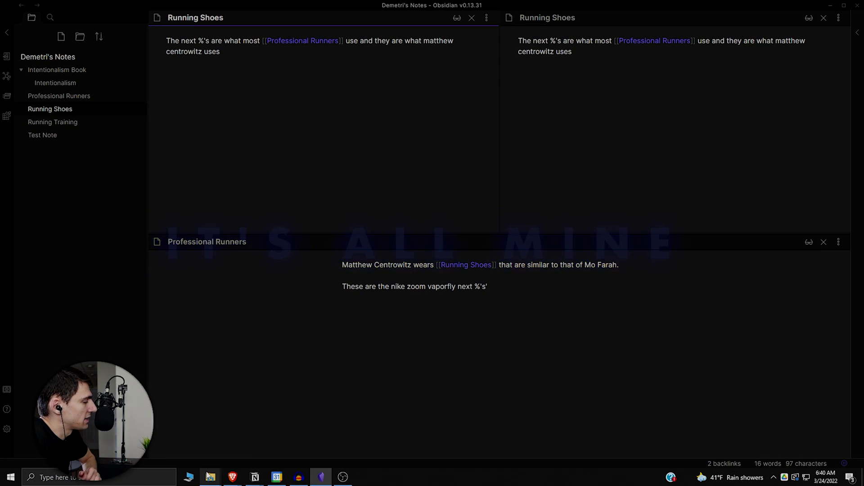
# - Show the obsidian AppData\Roaming folder in File Explorer and scroll through its 23 items
pyautogui.moveTo(210, 476)
pyautogui.click(407, 429)
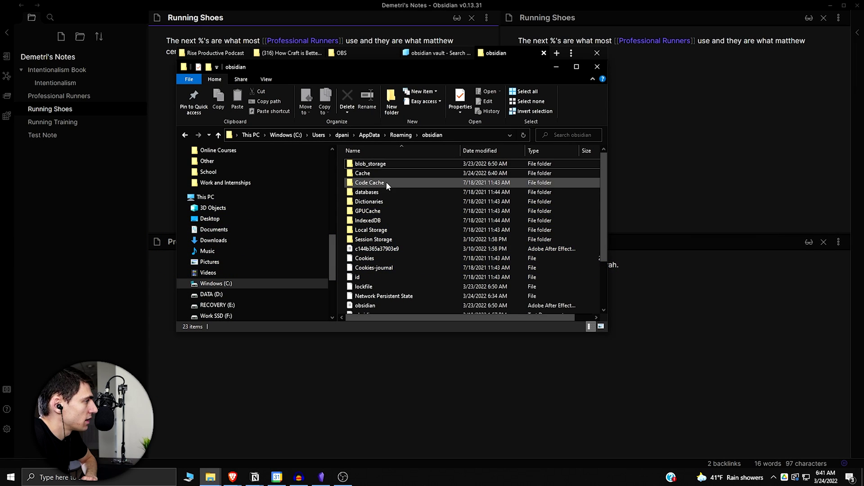
pyautogui.scroll(-3, 386, 181)
pyautogui.scroll(3, 386, 185)
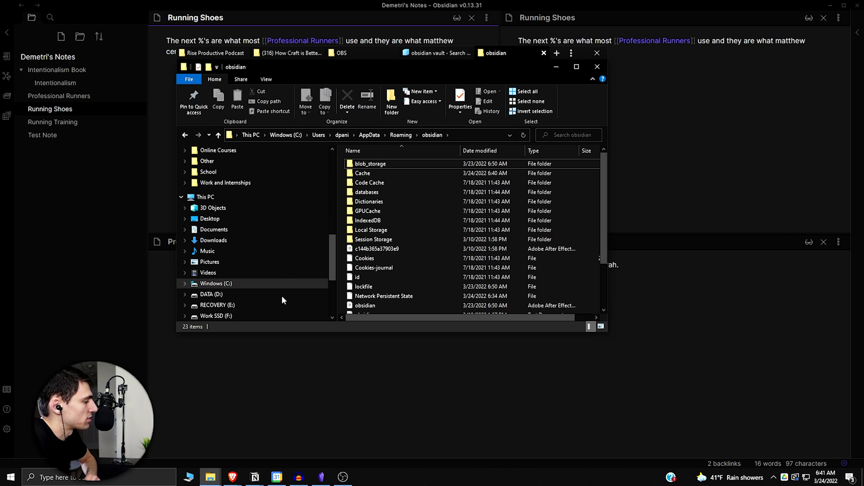
# - Maximize the Notion TTP Hub window and open the Actions page
pyautogui.moveTo(232, 477)
pyautogui.click(360, 432)
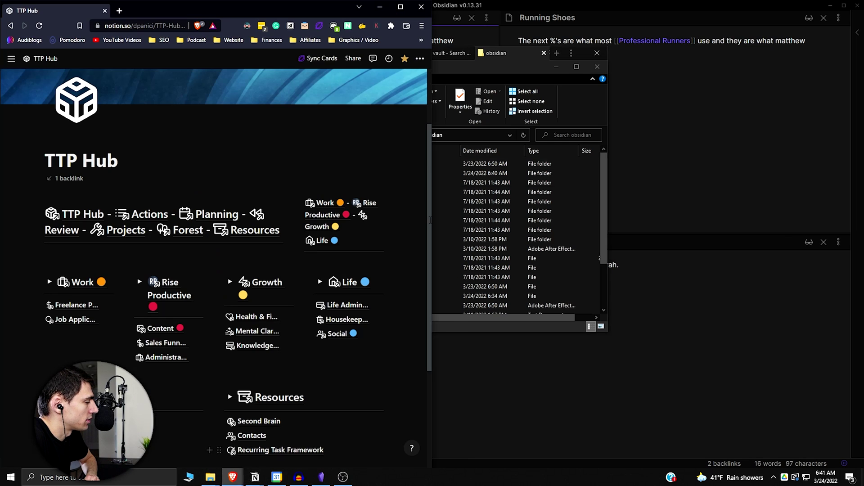
pyautogui.click(401, 7)
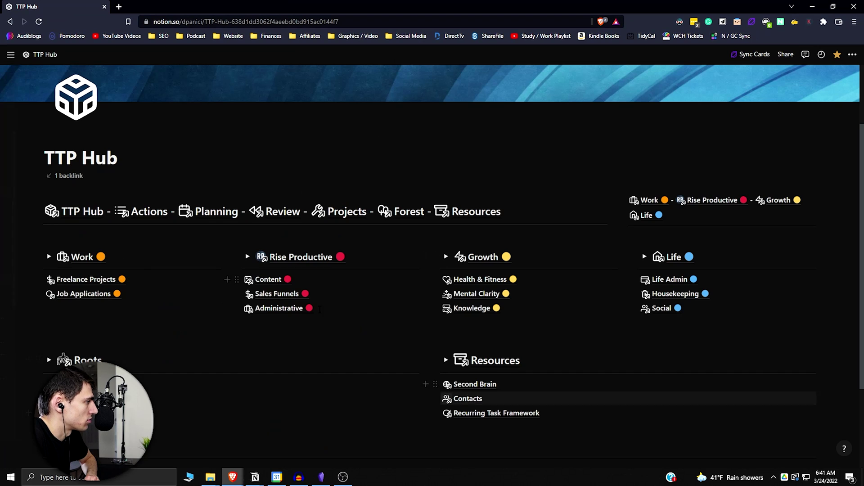
pyautogui.moveTo(30, 268)
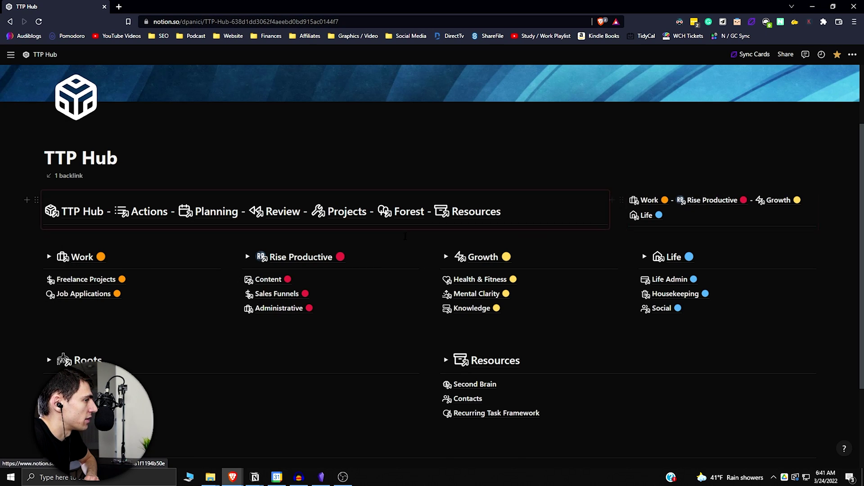
pyautogui.scroll(-1, 711, 203)
pyautogui.click(144, 166)
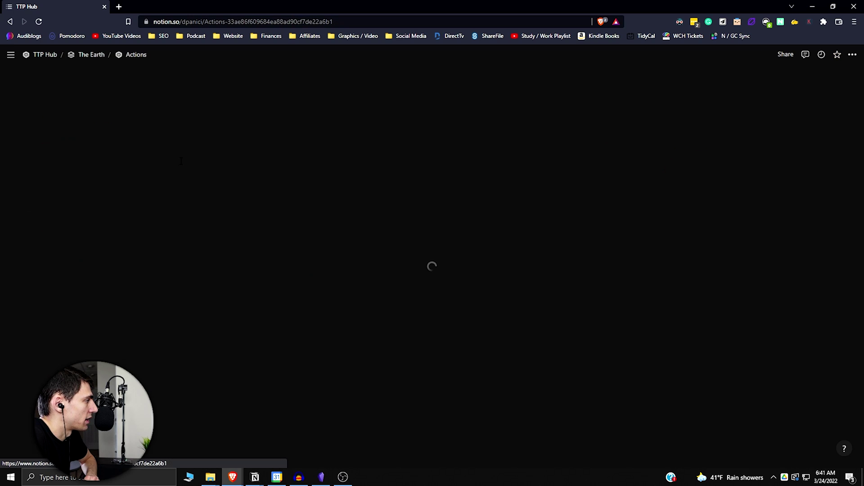
# - Add then delete an Untitled Master Content Calendar entry, and open the Journal page
pyautogui.scroll(-10, 504, 243)
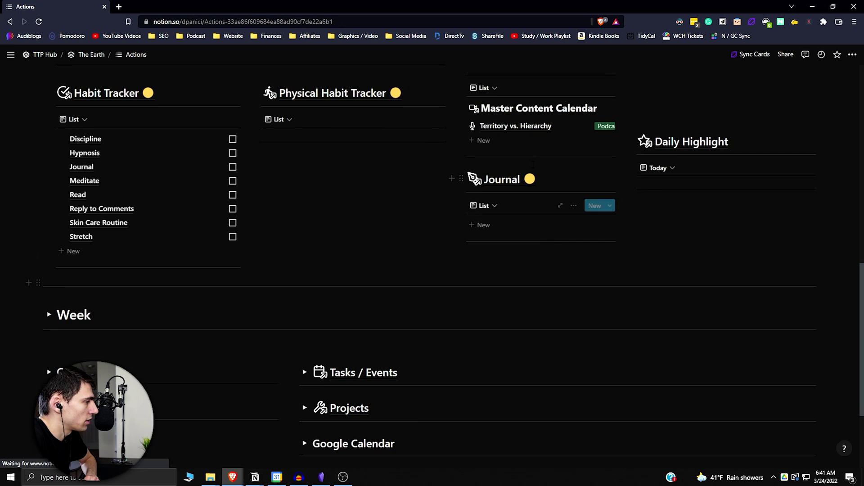
pyautogui.click(498, 183)
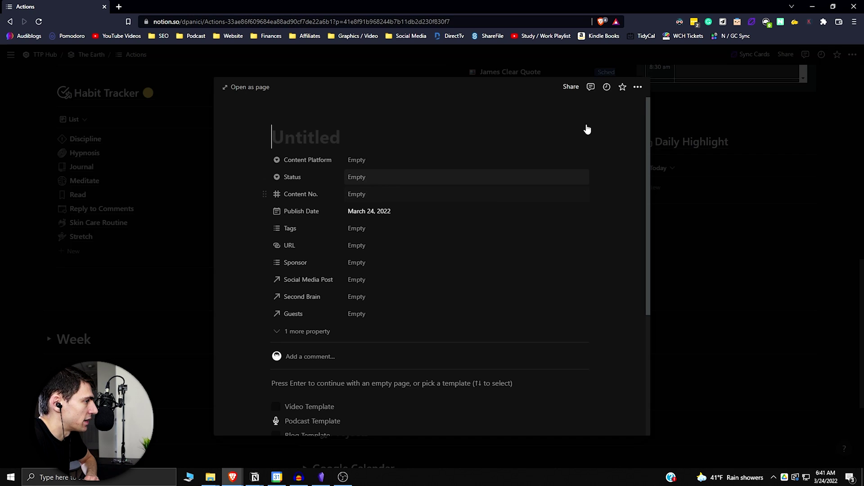
pyautogui.click(638, 87)
pyautogui.click(627, 294)
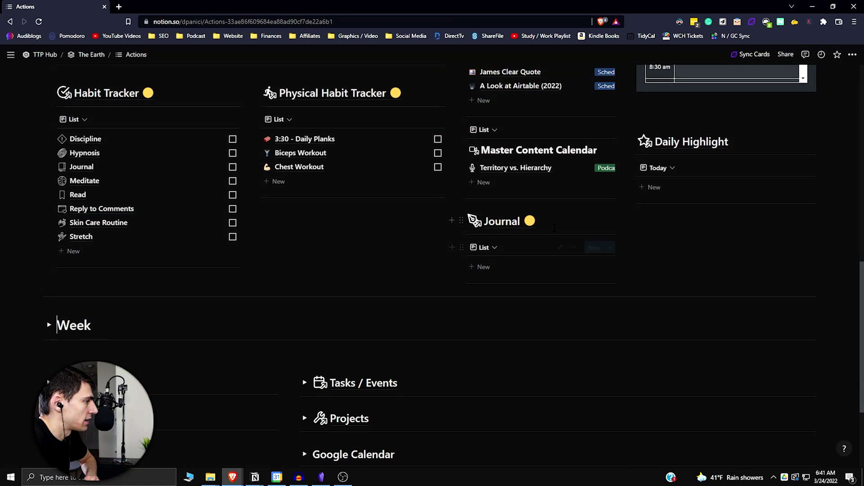
pyautogui.click(502, 221)
# - Scroll through the Journal calendar and Notes Database table, then return to Obsidian
pyautogui.scroll(-5, 236, 253)
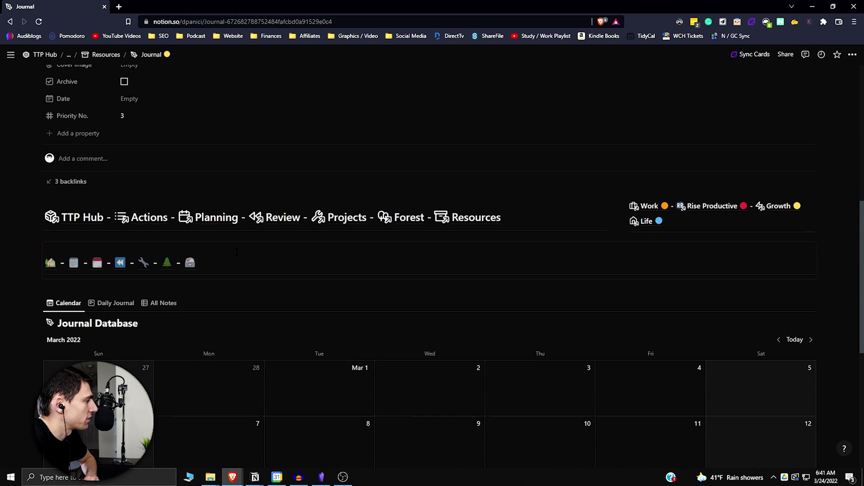
pyautogui.scroll(-5, 237, 252)
pyautogui.scroll(2, 590, 180)
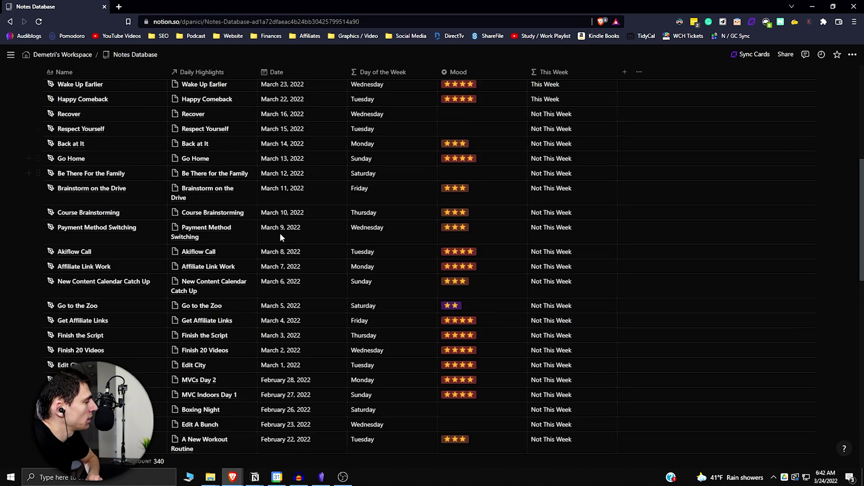
pyautogui.scroll(-3, 279, 234)
pyautogui.scroll(5, 349, 226)
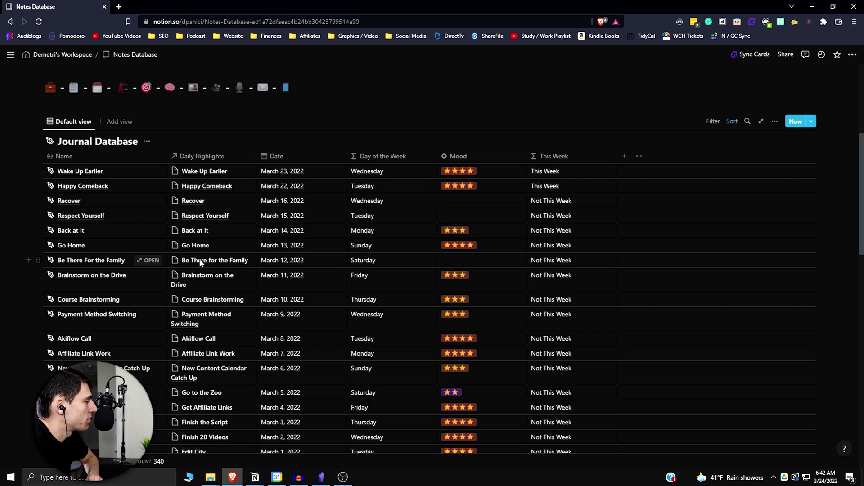
pyautogui.scroll(-5, 201, 262)
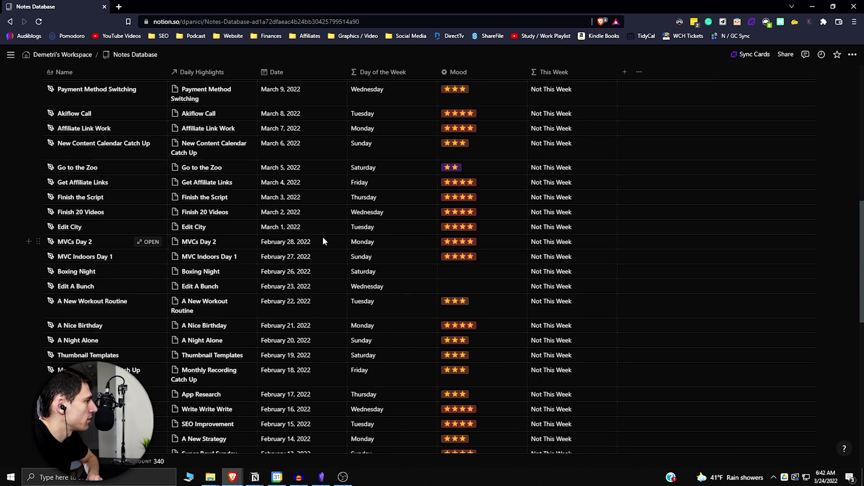
pyautogui.scroll(2, 295, 301)
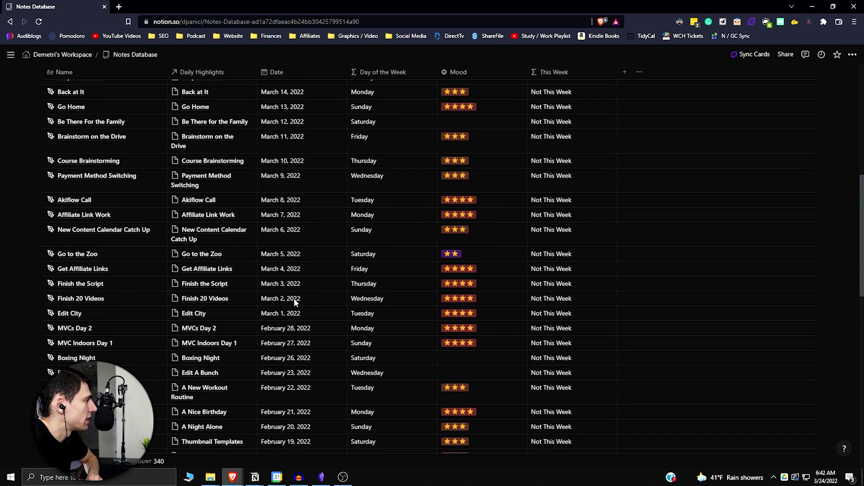
pyautogui.scroll(-2, 293, 298)
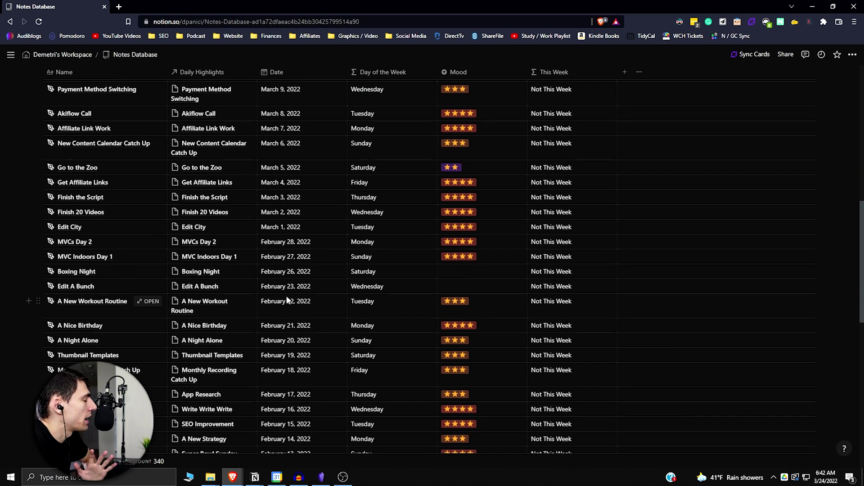
pyautogui.click(321, 478)
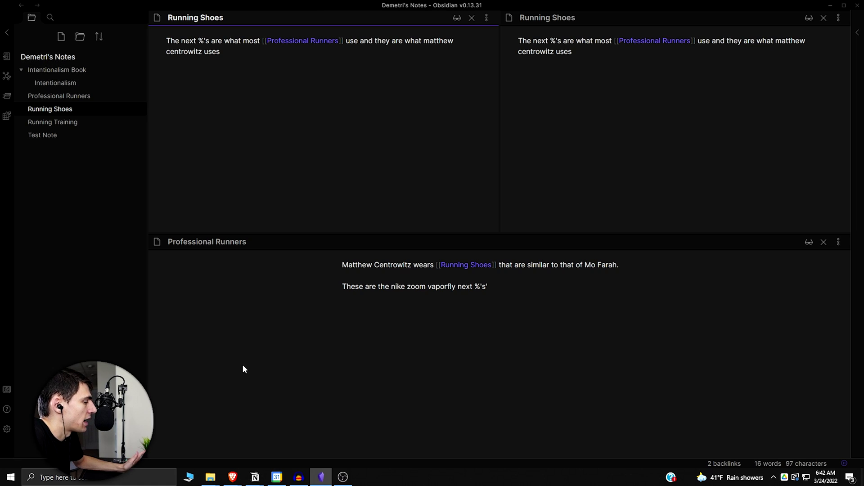
# - Open the Running Shoes pane's More options menu, then briefly show and hide the obsidian app-data folder
pyautogui.click(487, 18)
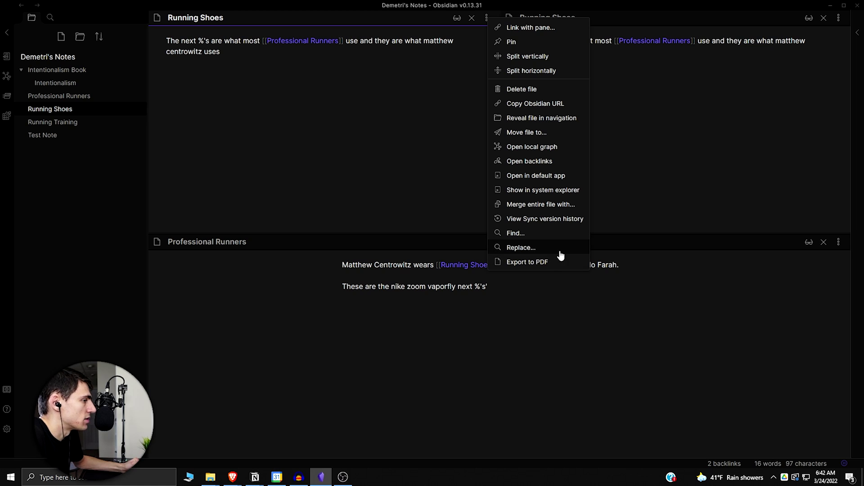
pyautogui.moveTo(216, 477)
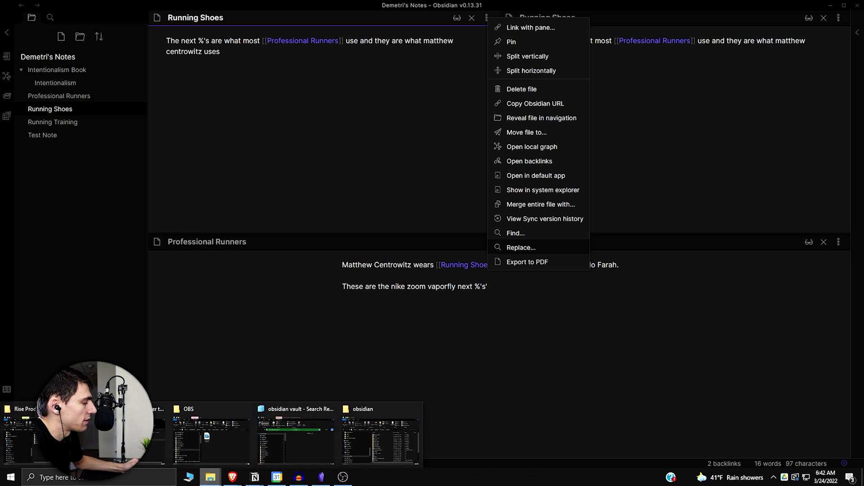
pyautogui.click(356, 446)
pyautogui.scroll(-1, 379, 231)
pyautogui.scroll(1, 378, 229)
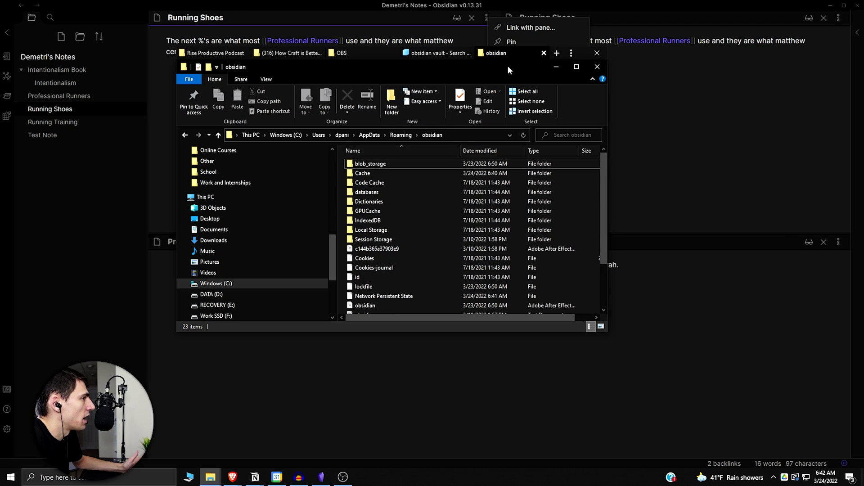
pyautogui.click(556, 66)
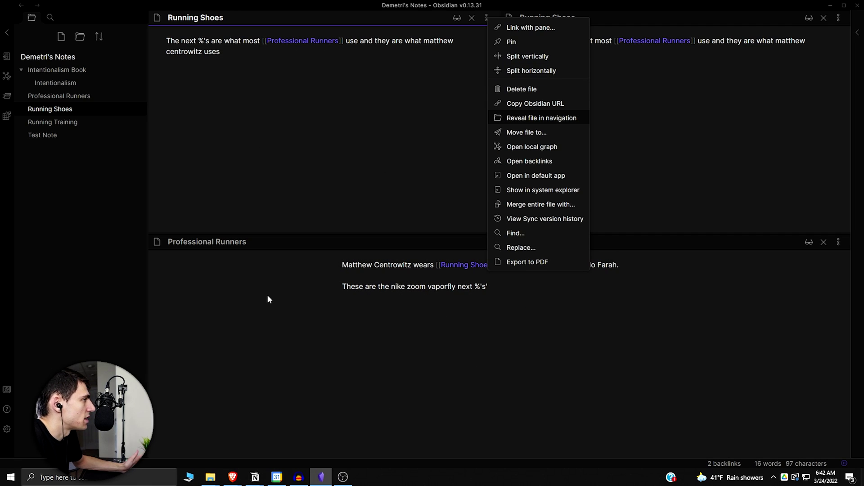